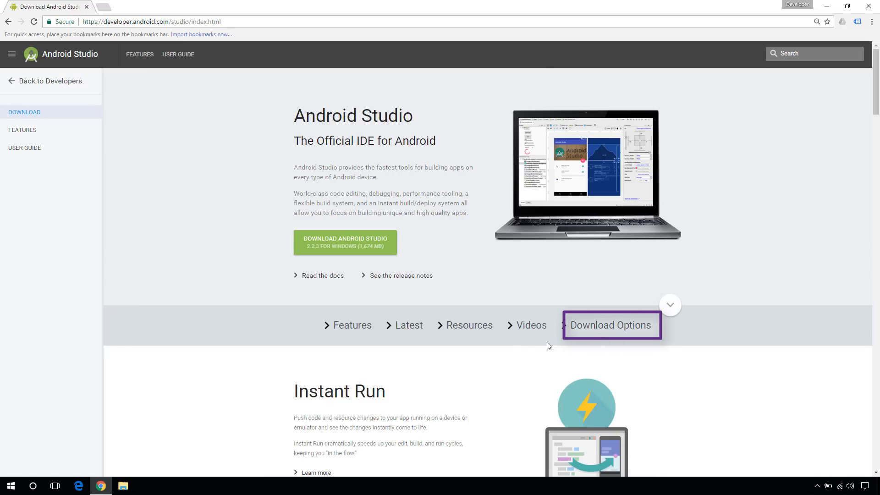
# Open the download terms for tools_r25.2.3-windows.zip from the command line tools section
pyautogui.click(606, 326)
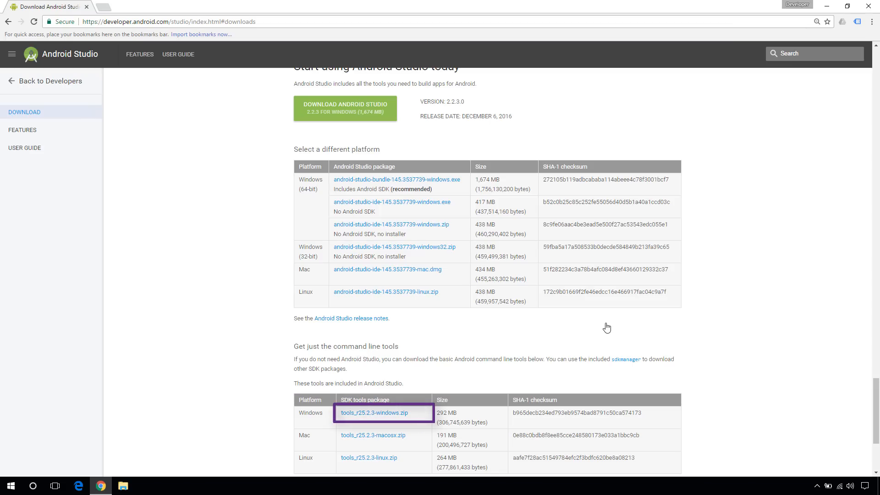
pyautogui.click(382, 414)
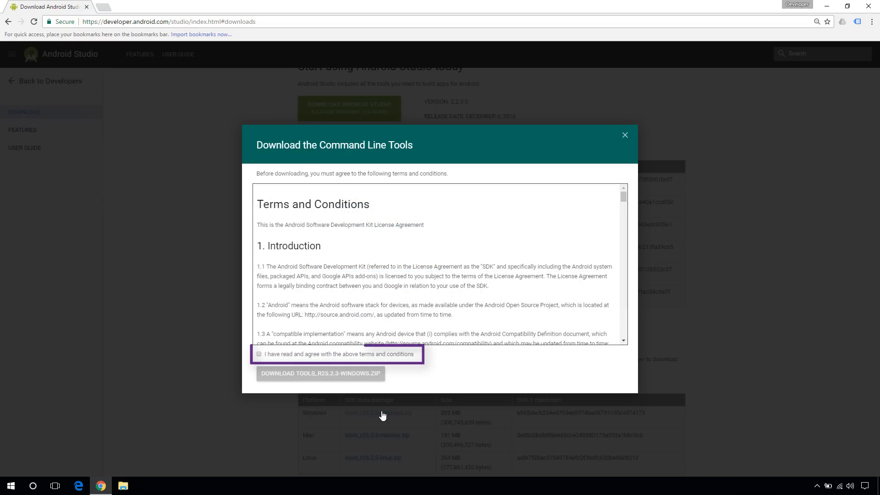
# Agree to the licence terms and download tools_r25.2.3-windows.zip to the desktop
pyautogui.click(260, 355)
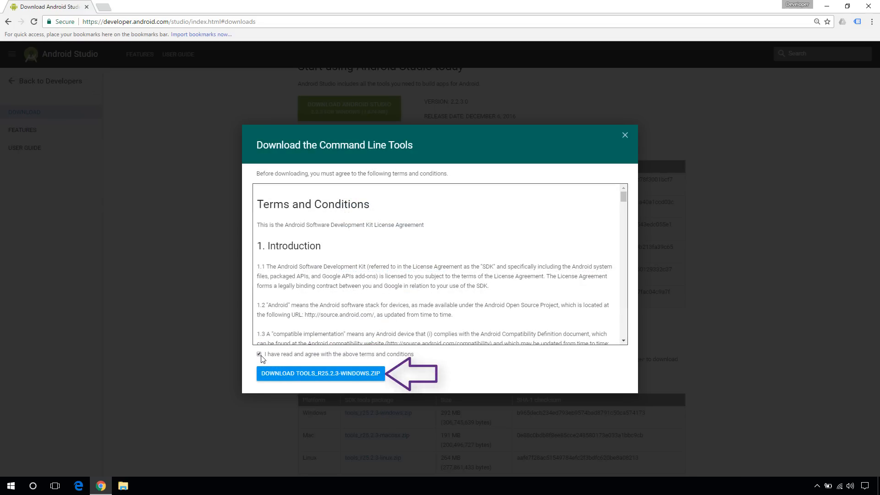
pyautogui.click(308, 374)
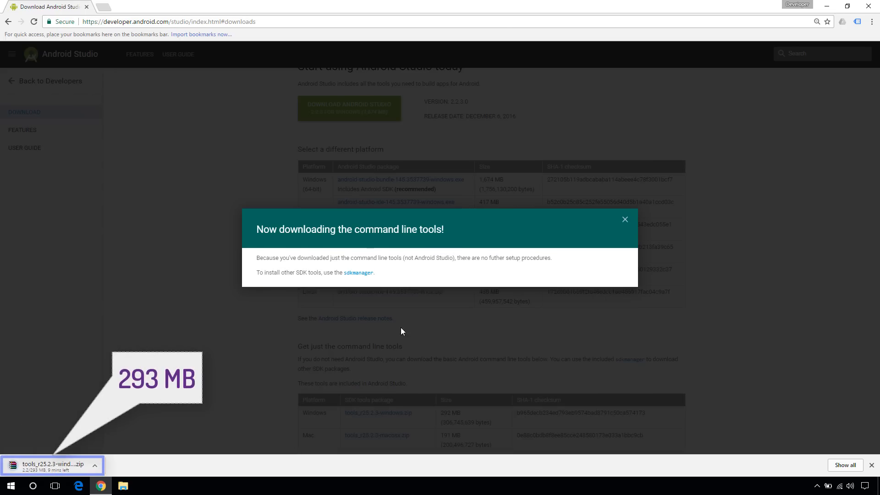
pyautogui.click(625, 221)
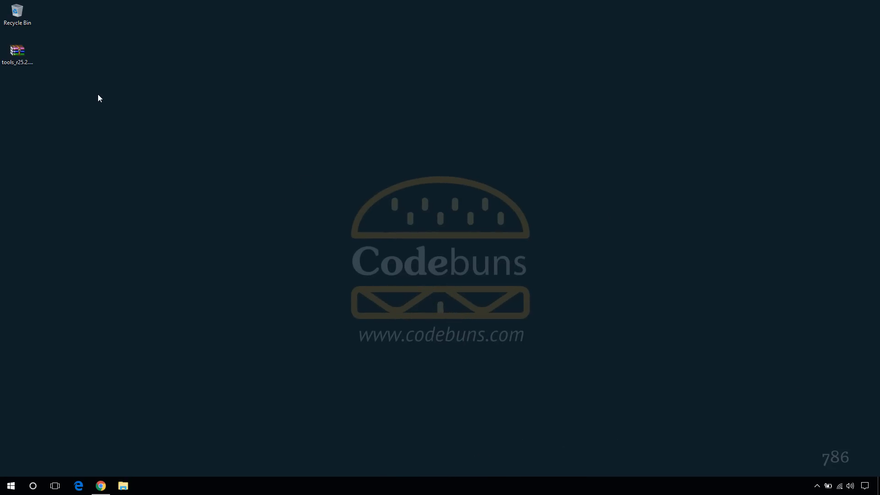
# Create a desktop folder named android-sdk and move it below the tools zip
pyautogui.rightClick(98, 95)
pyautogui.moveTo(153, 202)
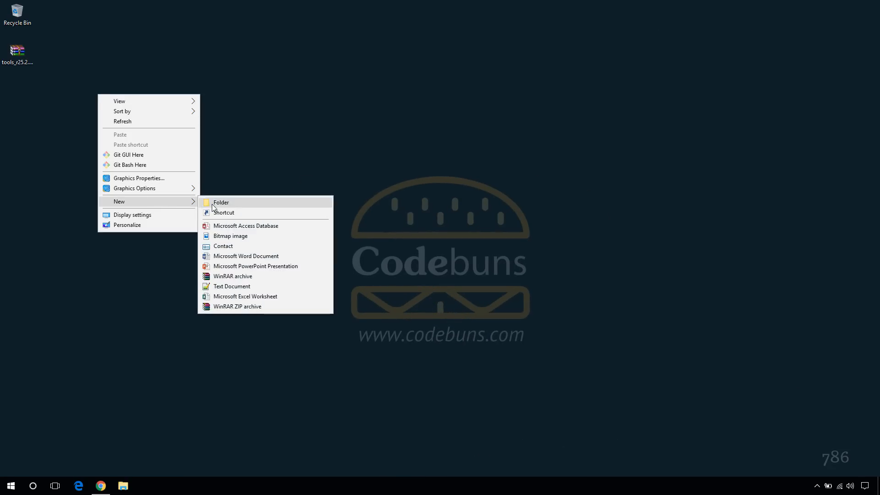
pyautogui.click(211, 204)
pyautogui.write('android-sdk')
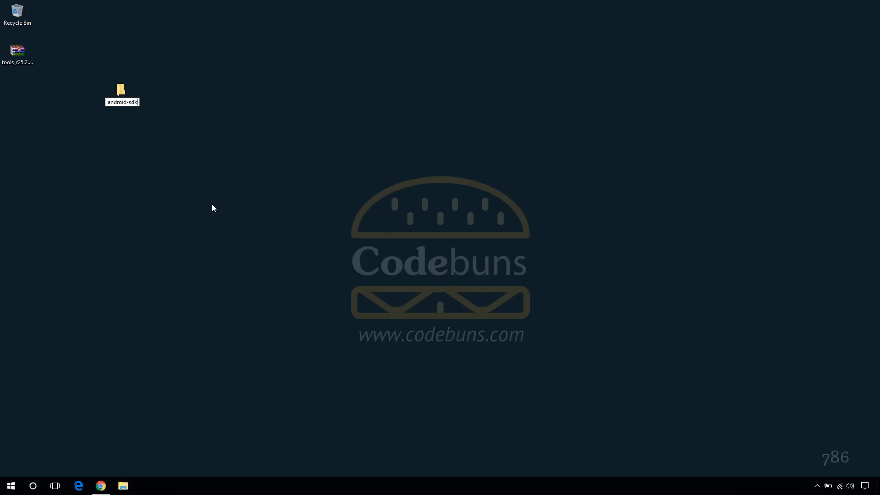
pyautogui.press('Return')
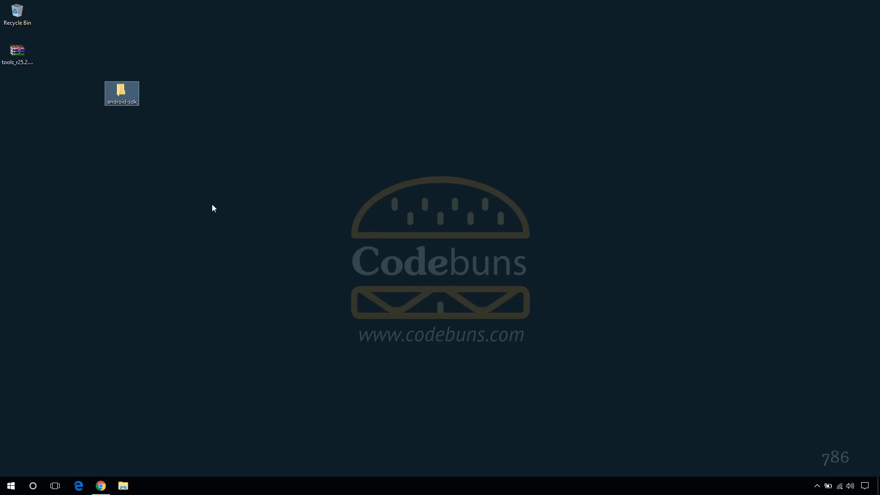
pyautogui.moveTo(123, 93); pyautogui.dragTo(19, 93)
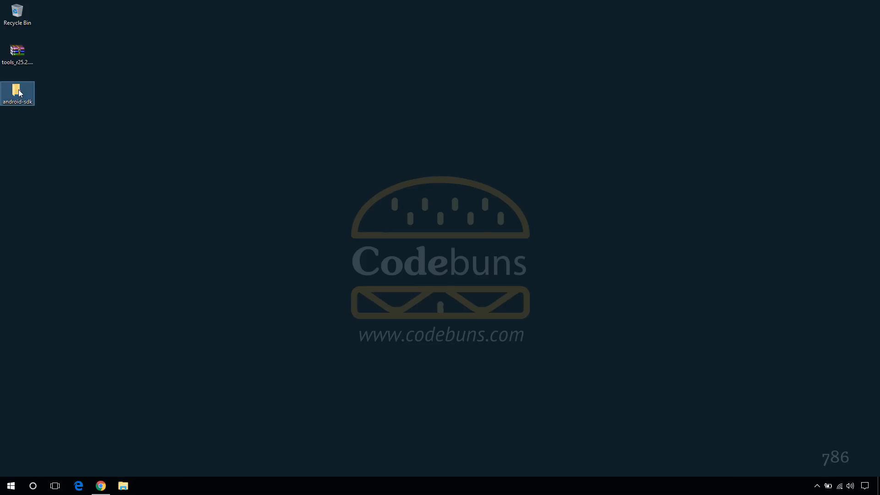
# Extract tools_r25.2.3-windows.zip into the desktop android-sdk folder with WinRAR
pyautogui.rightClick(19, 60)
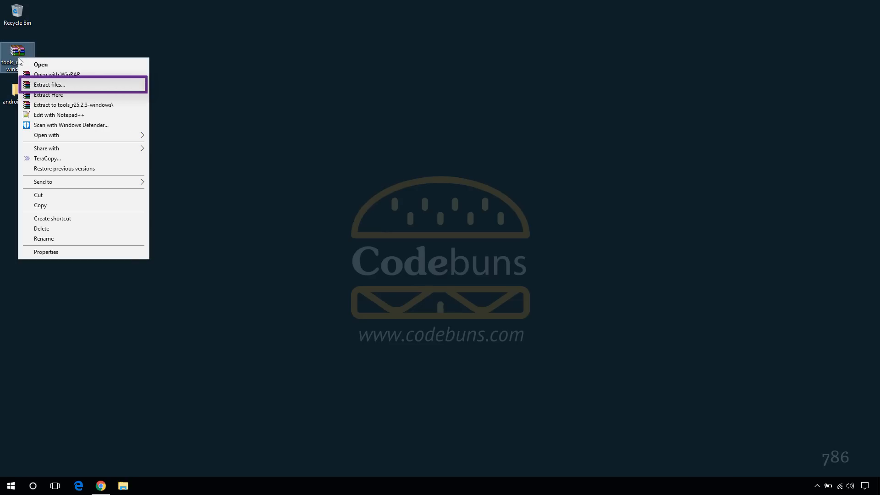
pyautogui.click(41, 84)
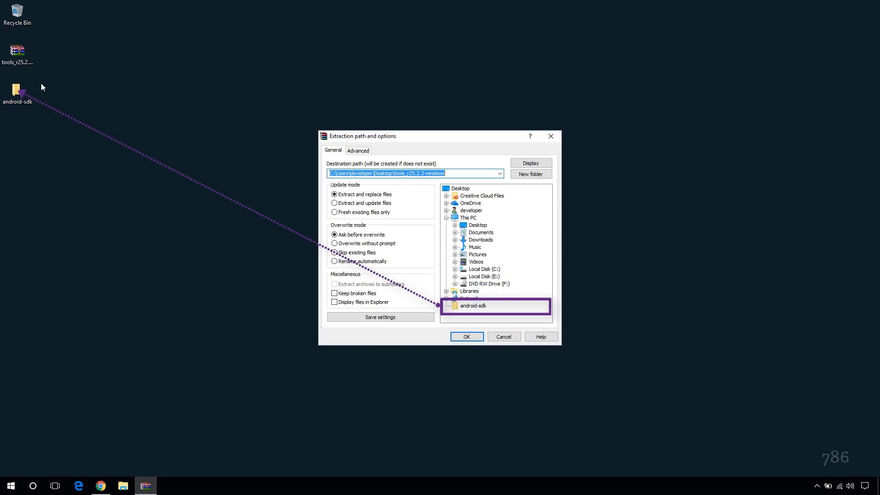
pyautogui.click(469, 307)
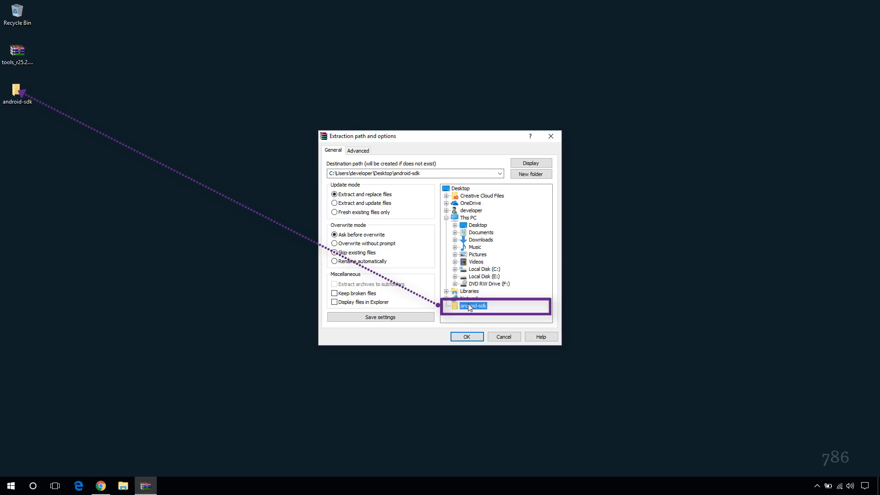
pyautogui.click(470, 336)
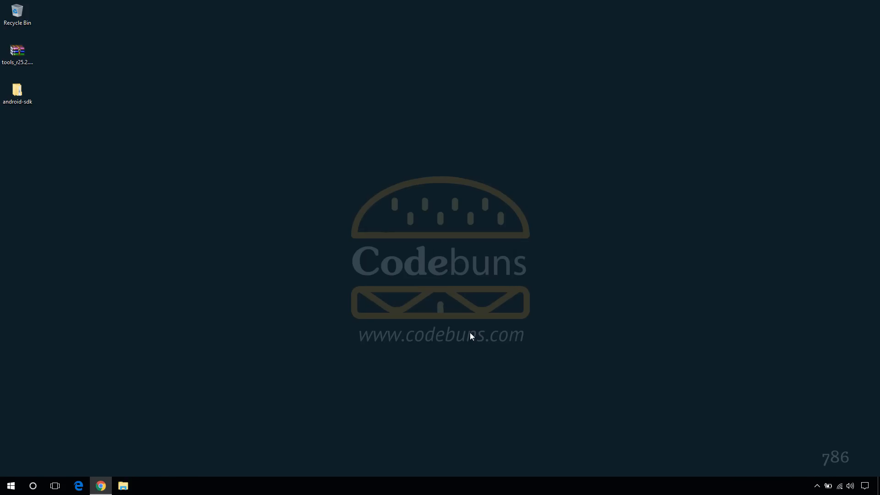
# Run android.bat from android-sdk\tools to launch the Android SDK Manager
pyautogui.doubleClick(15, 95)
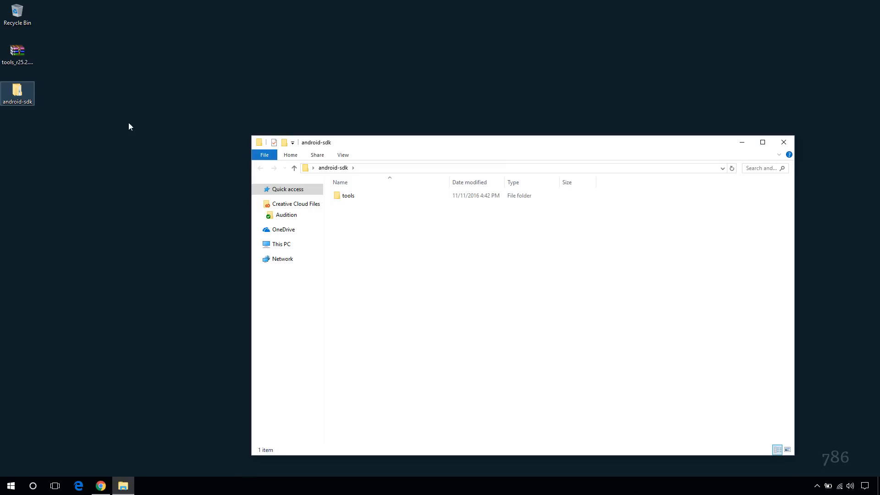
pyautogui.doubleClick(348, 198)
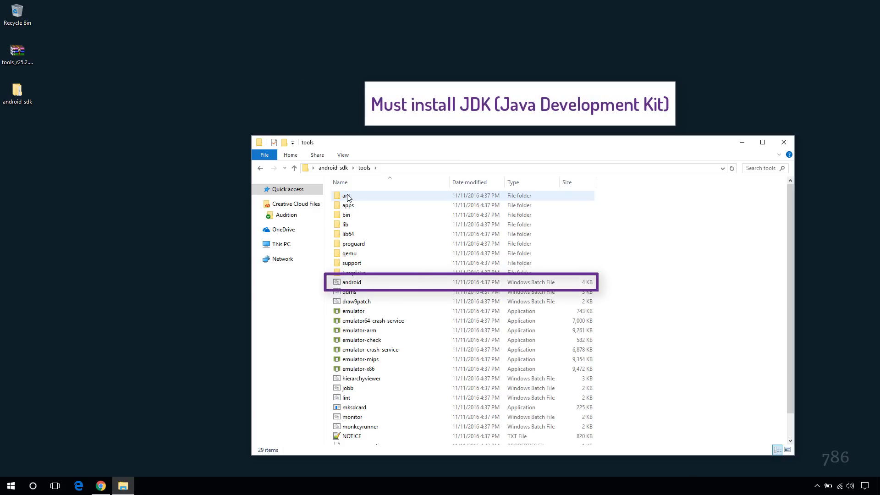
pyautogui.doubleClick(353, 284)
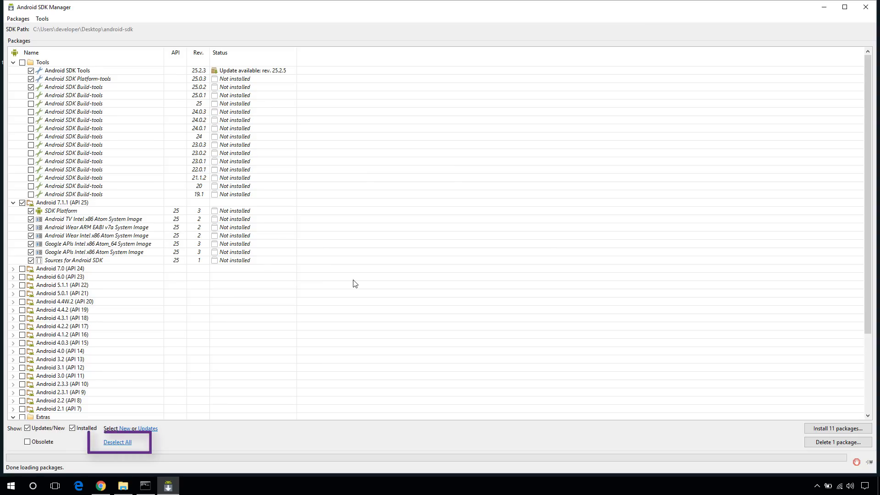
# Deselect all packages, then tick SDK Tools, Platform-tools and Build-tools 25.0.2
pyautogui.click(120, 443)
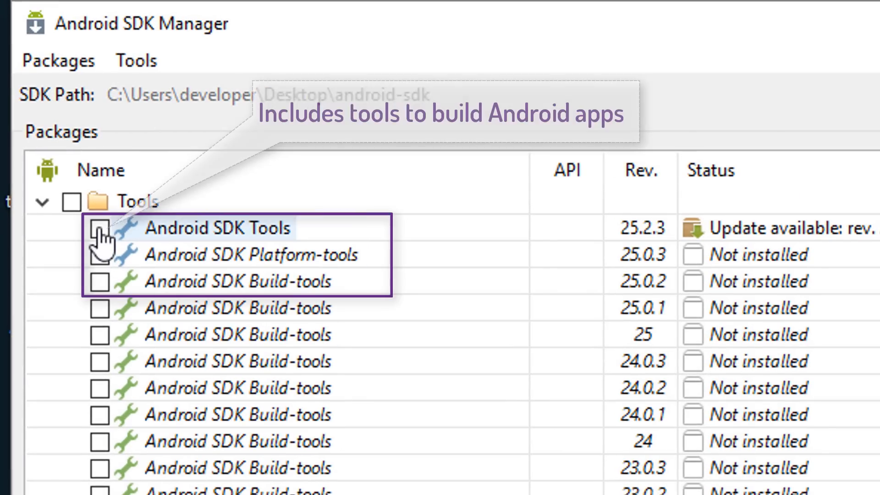
pyautogui.click(100, 228)
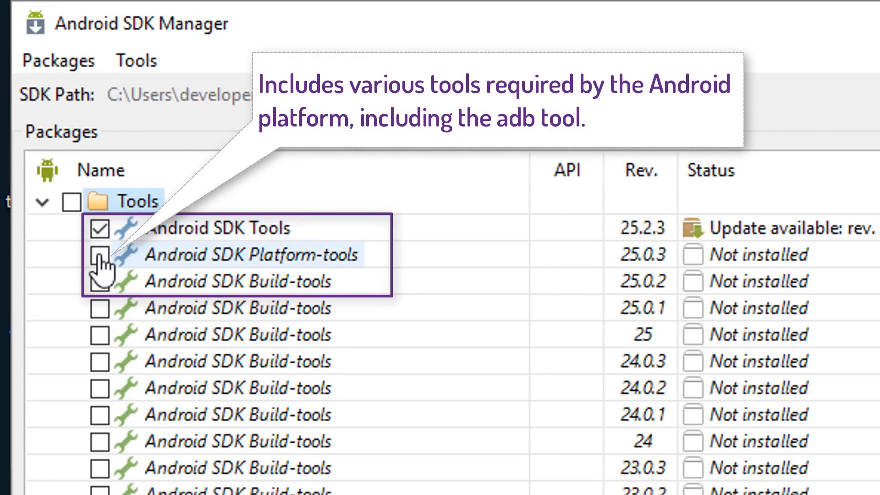
pyautogui.click(100, 255)
pyautogui.click(99, 281)
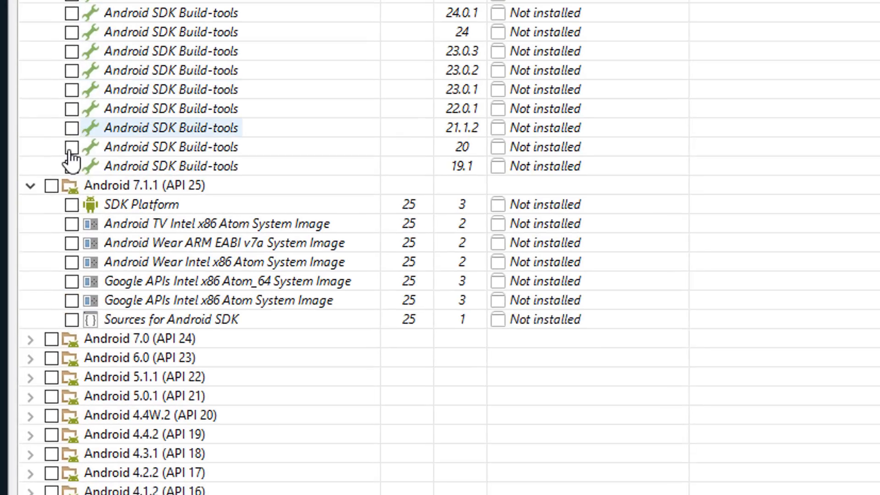
# Mark the API 25 and Android 6.0 (API 23) SDK Platform, x86 system images and Google APIs
pyautogui.click(74, 205)
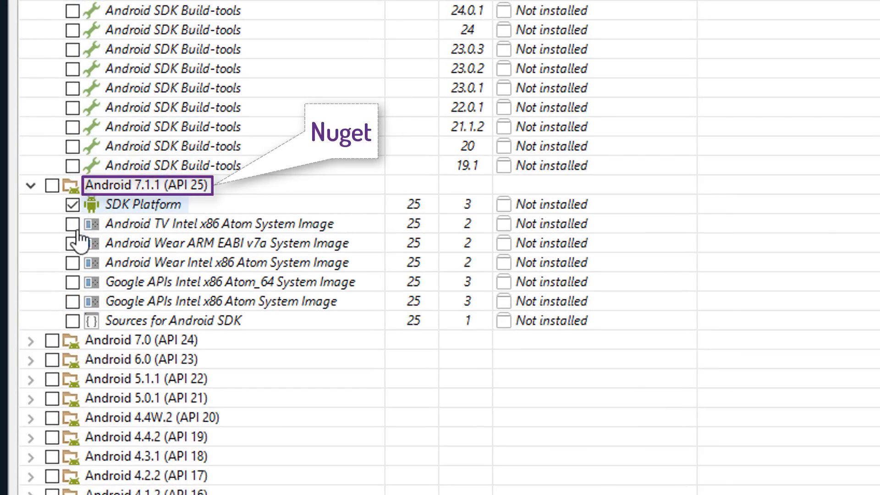
pyautogui.click(73, 303)
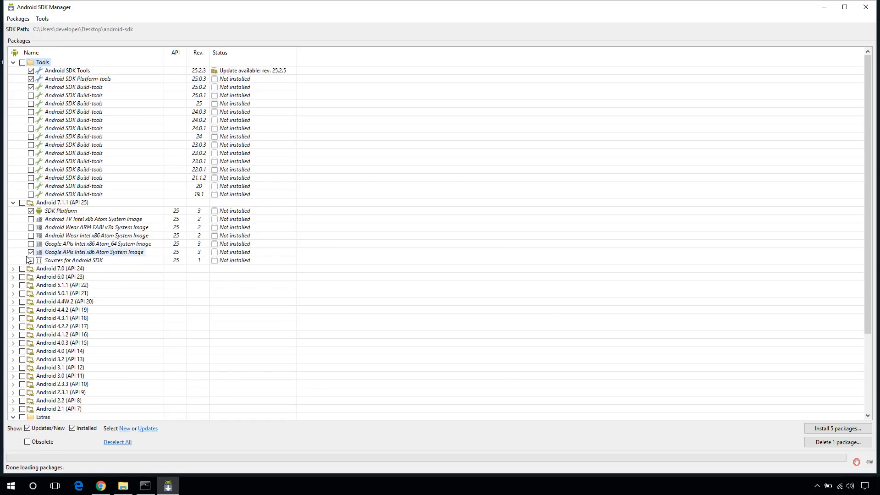
pyautogui.click(13, 277)
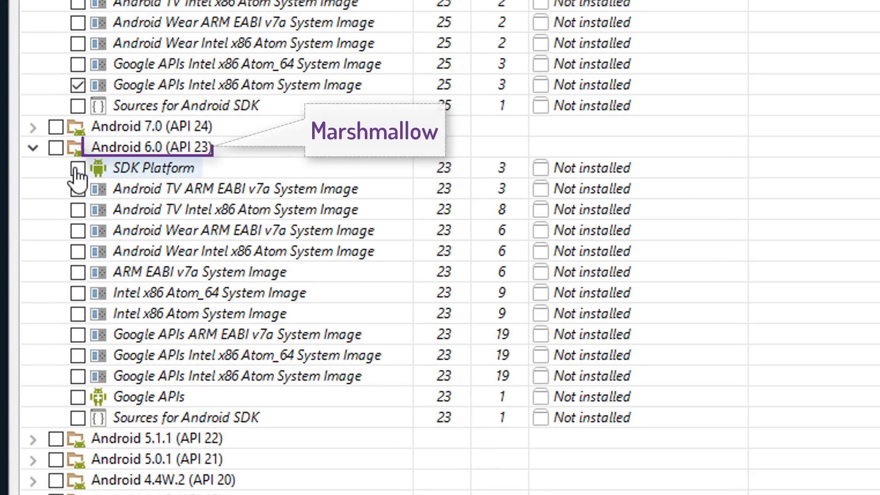
pyautogui.click(43, 253)
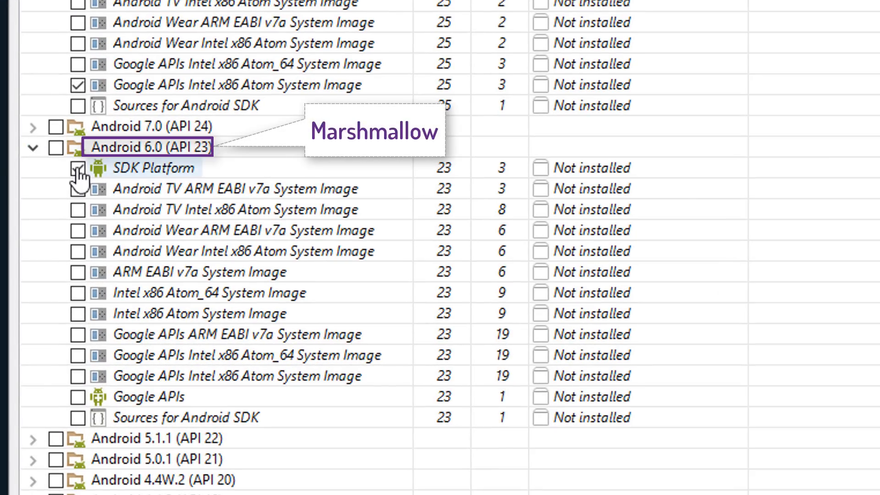
pyautogui.click(77, 314)
pyautogui.click(79, 377)
pyautogui.click(79, 397)
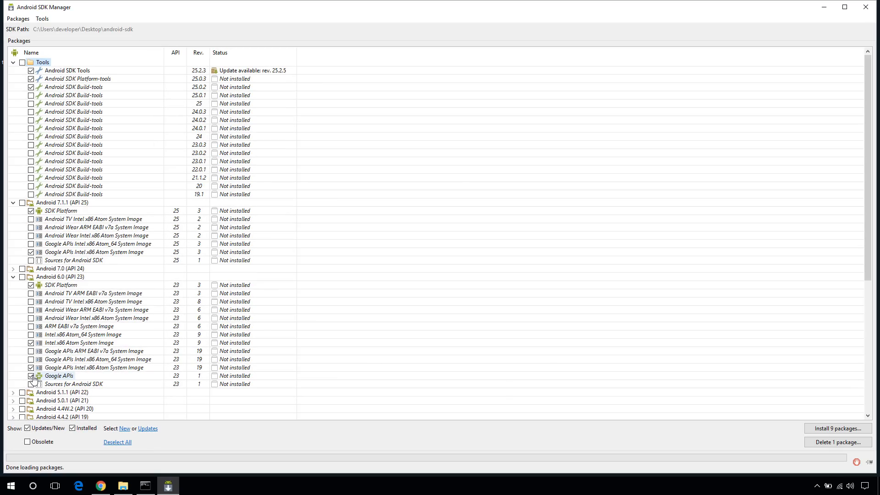
# Mark the Android 5.1.1 (API 22) and 4.4.2 (API 19) SDK Platforms, Google APIs and x86 image
pyautogui.click(13, 392)
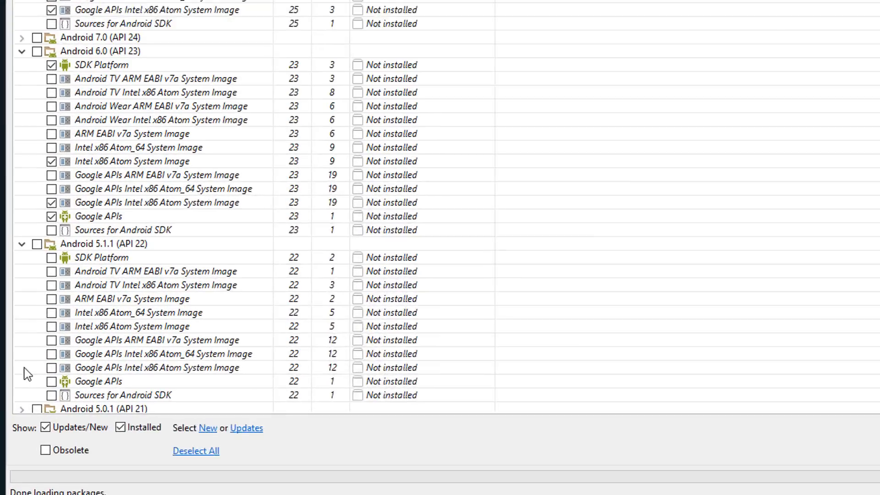
pyautogui.click(51, 257)
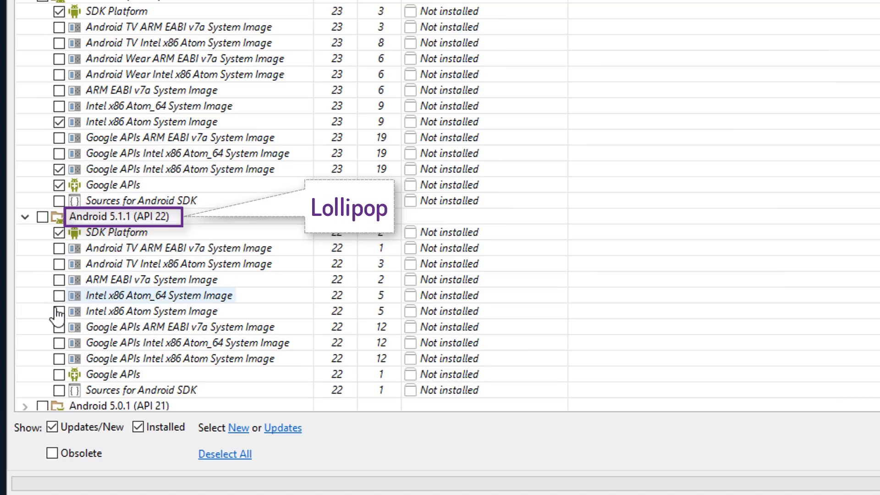
pyautogui.click(59, 374)
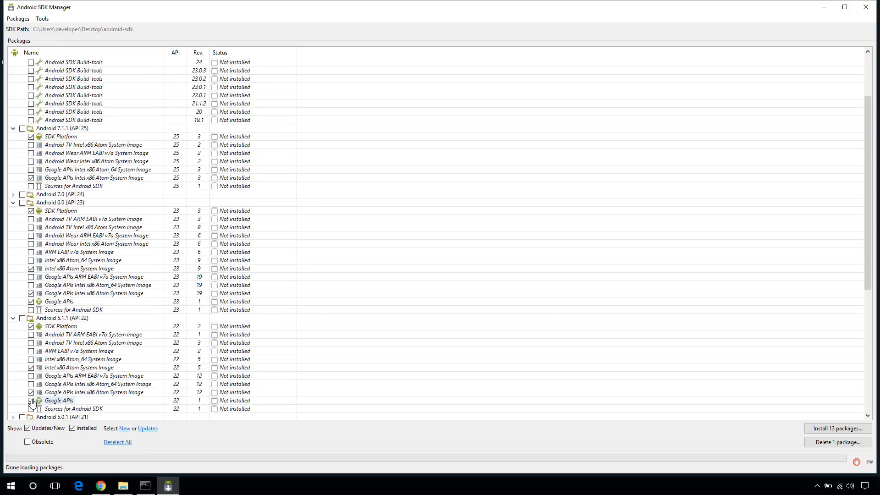
pyautogui.scroll(-4, 31, 402)
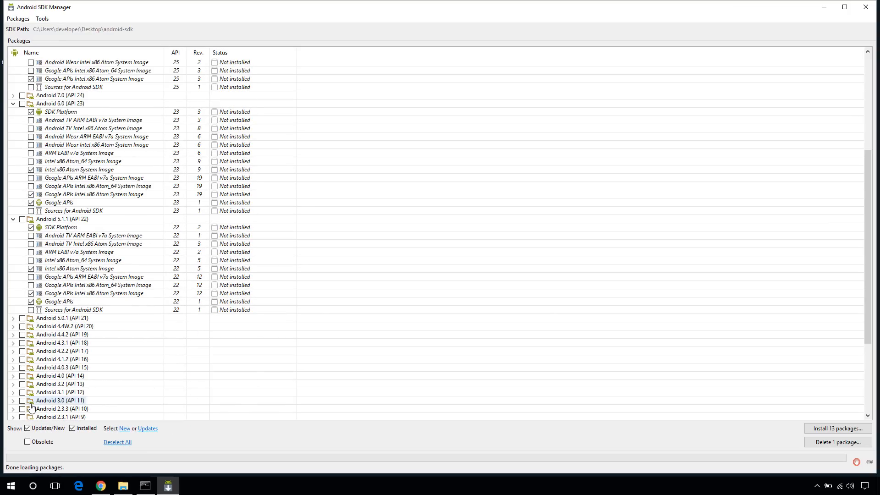
pyautogui.click(14, 336)
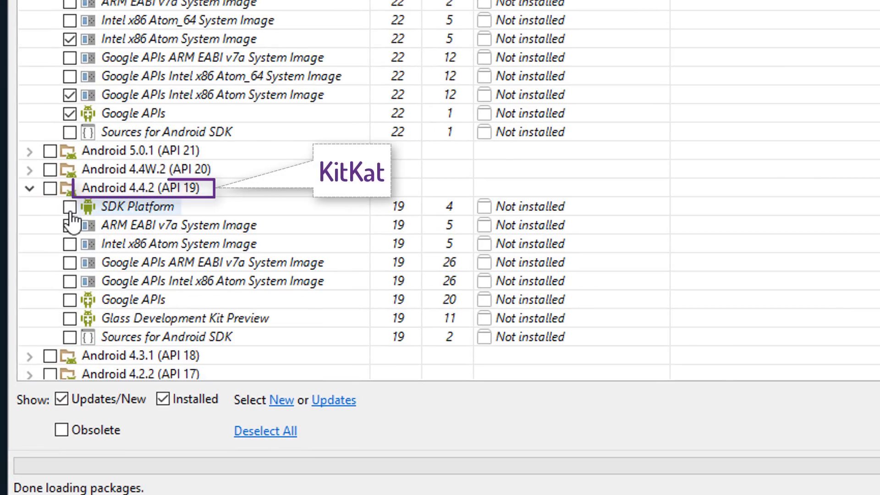
pyautogui.click(69, 207)
pyautogui.click(69, 244)
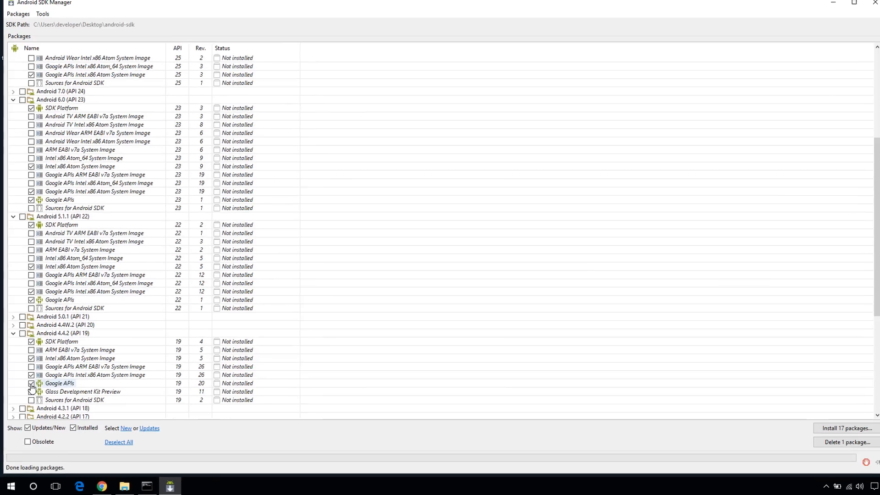
pyautogui.scroll(-6, 31, 388)
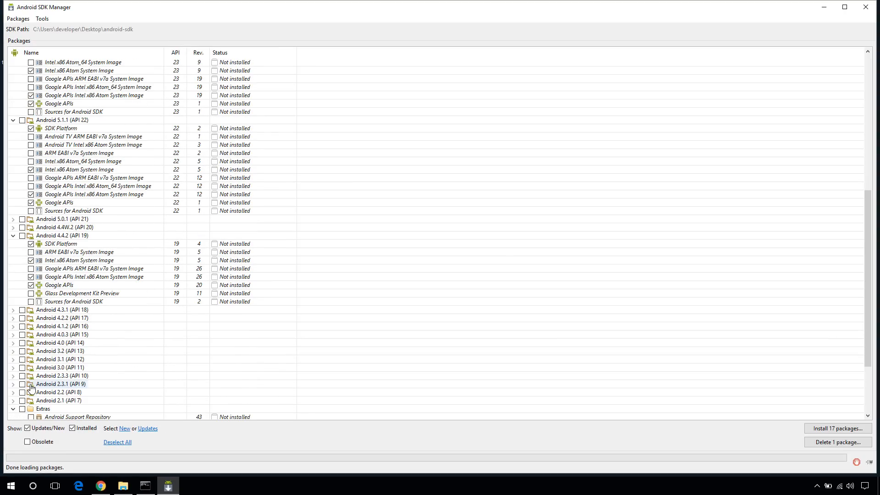
pyautogui.scroll(-2, 28, 363)
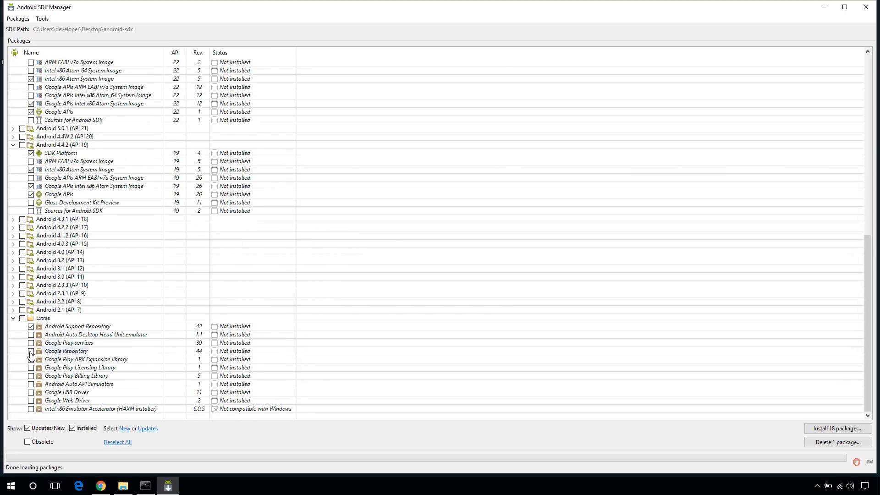
# Add Google Repository and Google USB Driver, then start installing the 20 marked packages
pyautogui.click(30, 351)
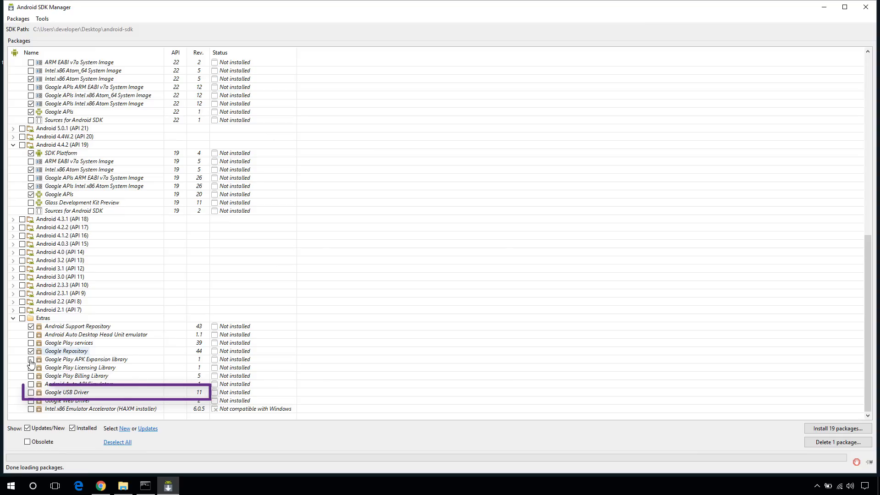
pyautogui.click(31, 392)
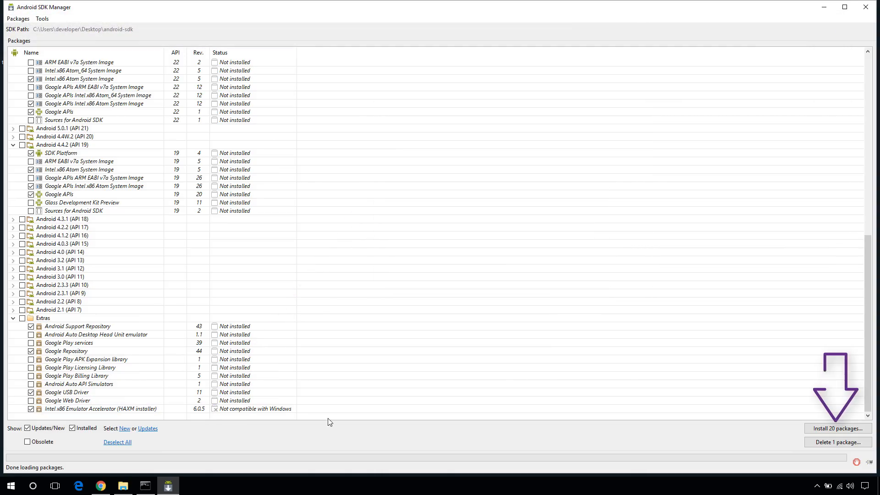
pyautogui.click(834, 428)
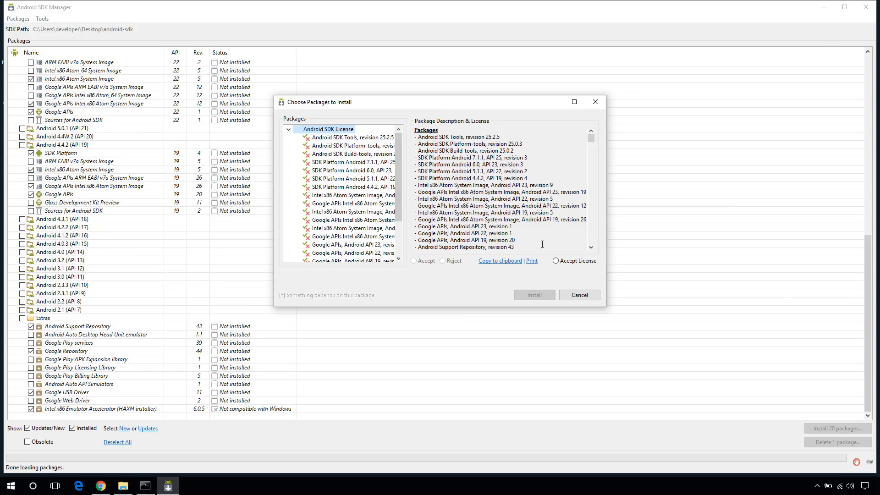
# Accept the SDK and preview licences, install the 20 packages, and close the log
pyautogui.click(556, 261)
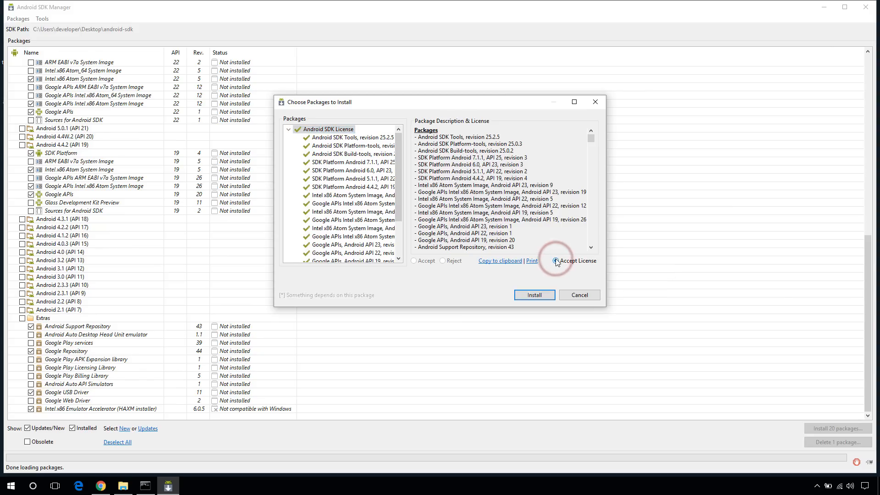
pyautogui.moveTo(400, 204); pyautogui.dragTo(401, 243)
pyautogui.click(367, 253)
pyautogui.click(414, 261)
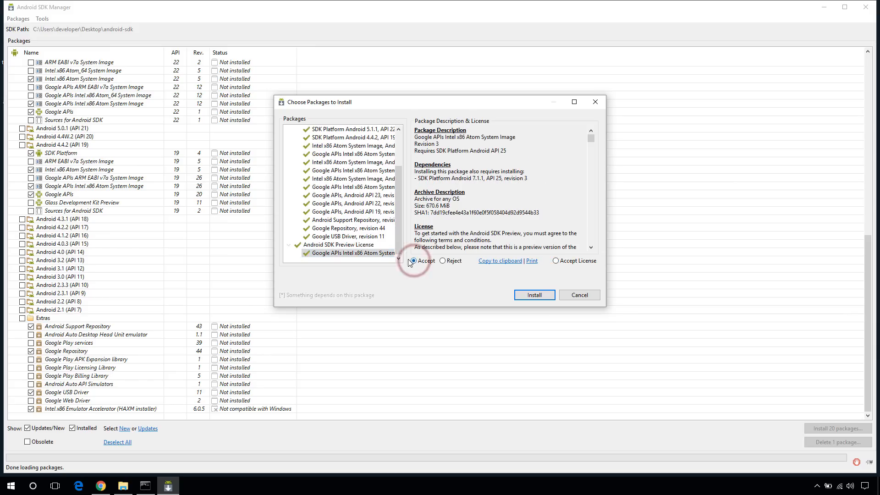
pyautogui.click(371, 254)
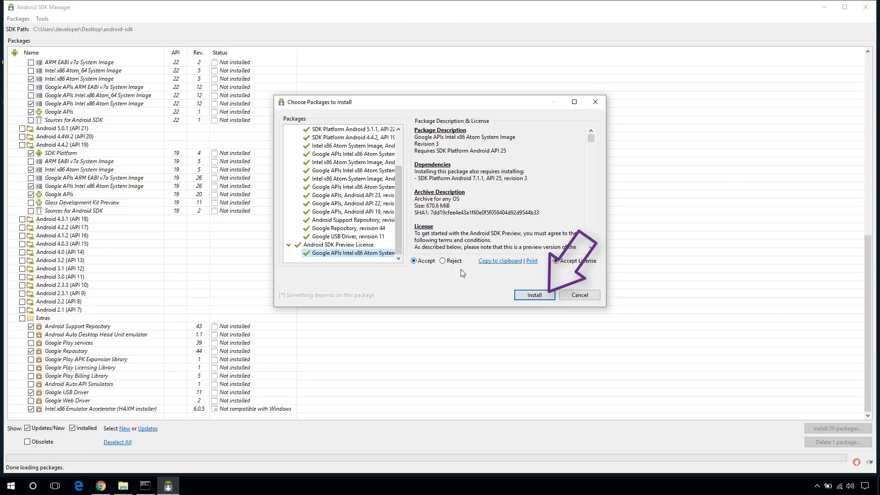
pyautogui.click(533, 294)
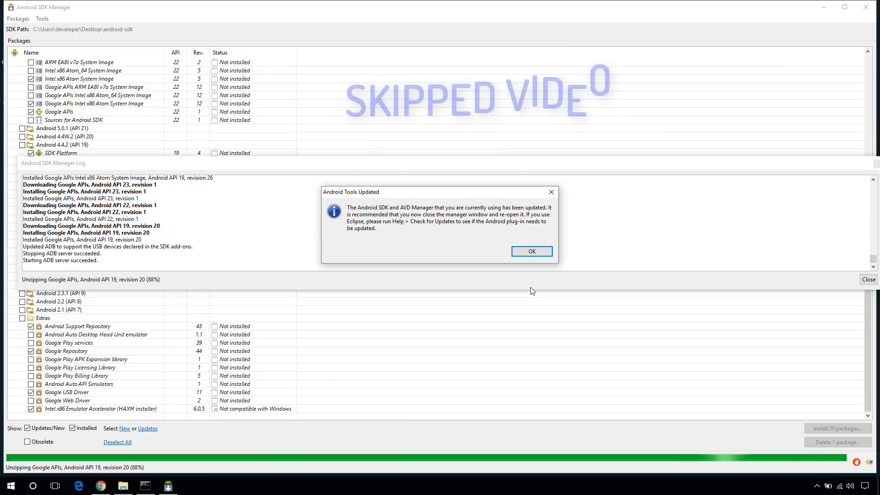
pyautogui.click(529, 252)
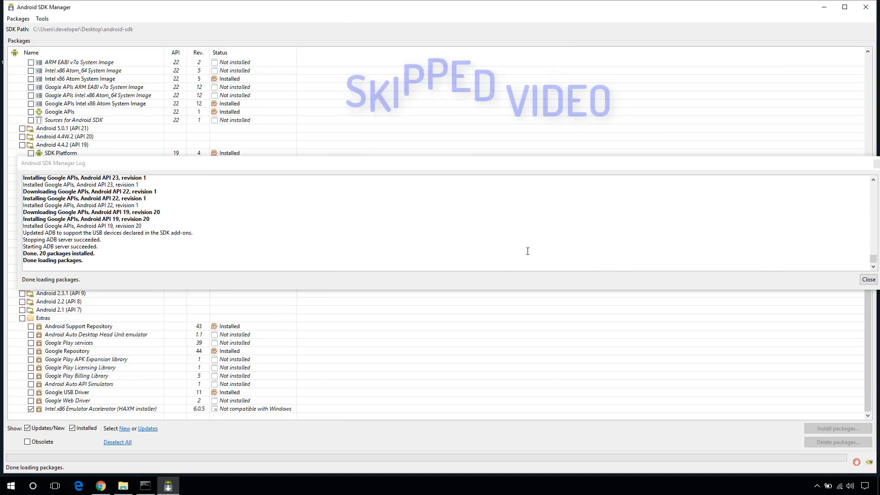
pyautogui.click(868, 279)
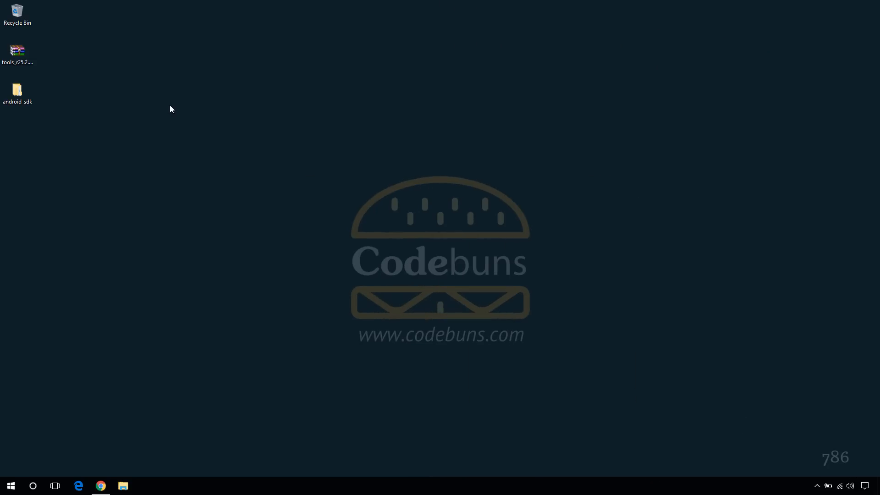
# Open the android-sdk folder, then search 'path' to reach the system environment variables settings
pyautogui.doubleClick(18, 94)
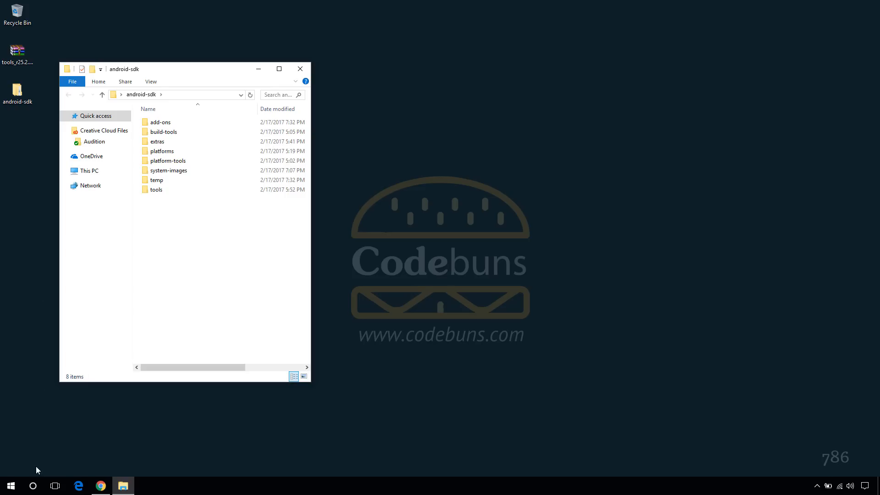
pyautogui.click(33, 486)
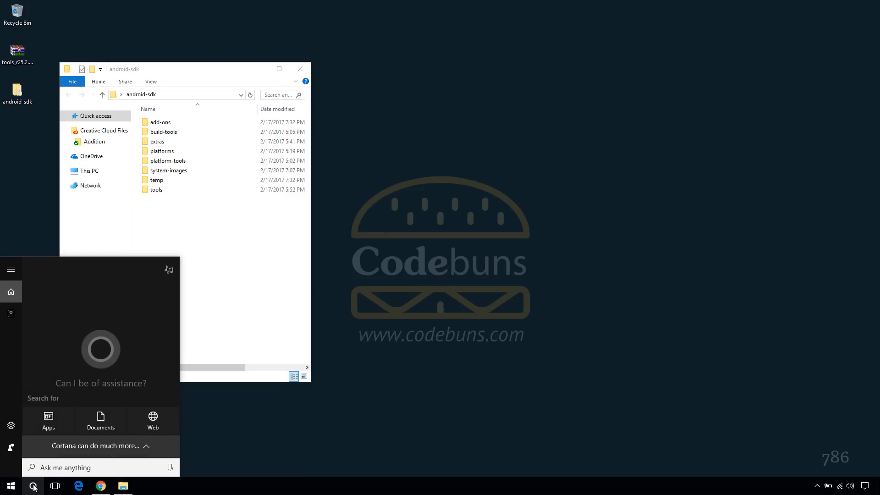
pyautogui.write('path')
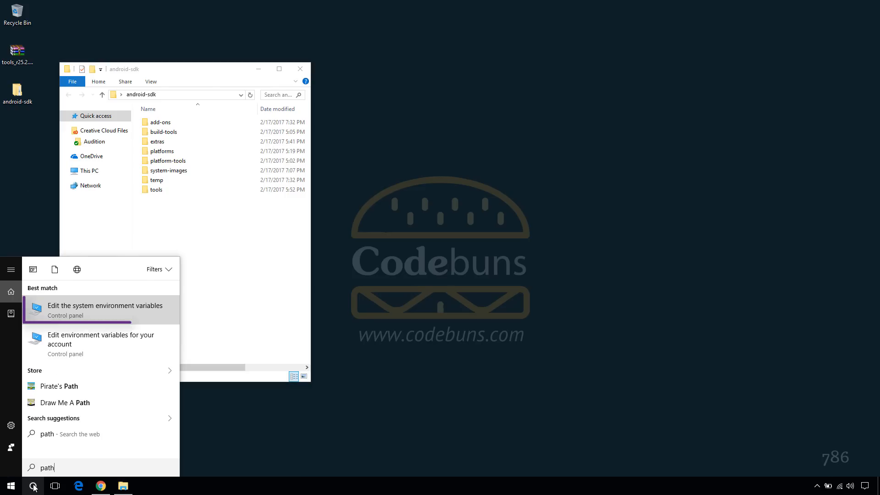
pyautogui.click(92, 307)
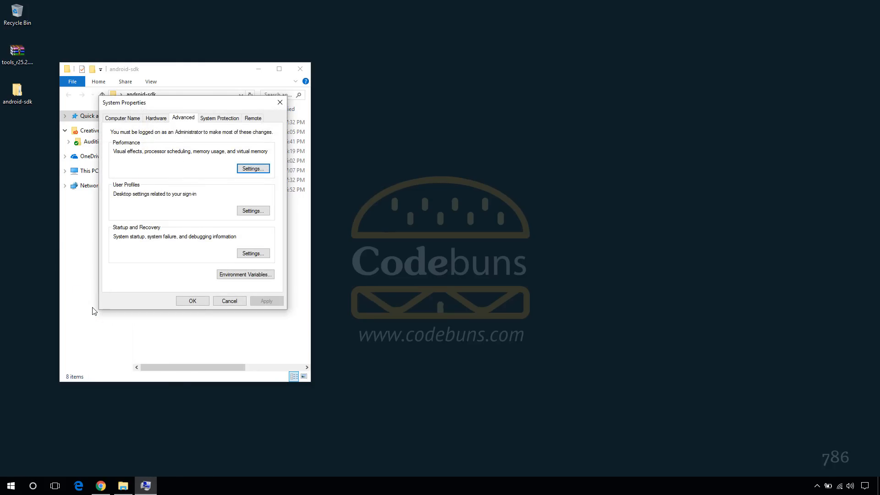
# Open Environment Variables next to System Properties and start a new system variable
pyautogui.moveTo(174, 100); pyautogui.dragTo(415, 103)
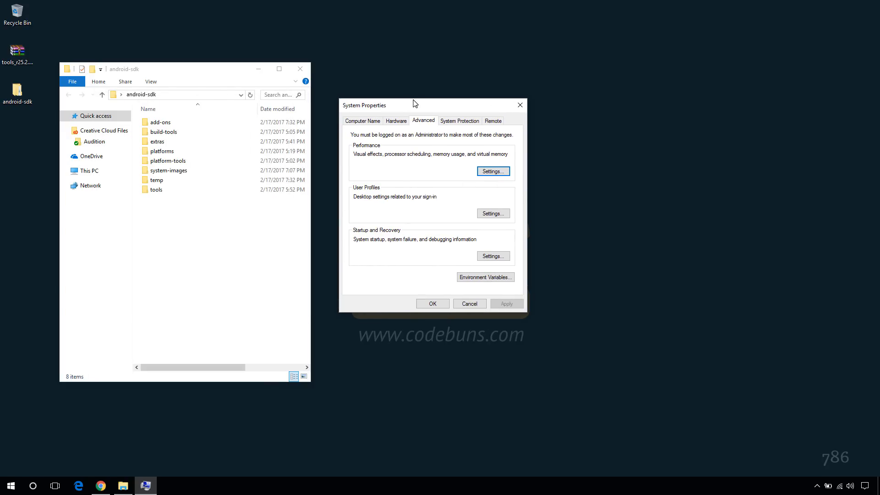
pyautogui.click(480, 279)
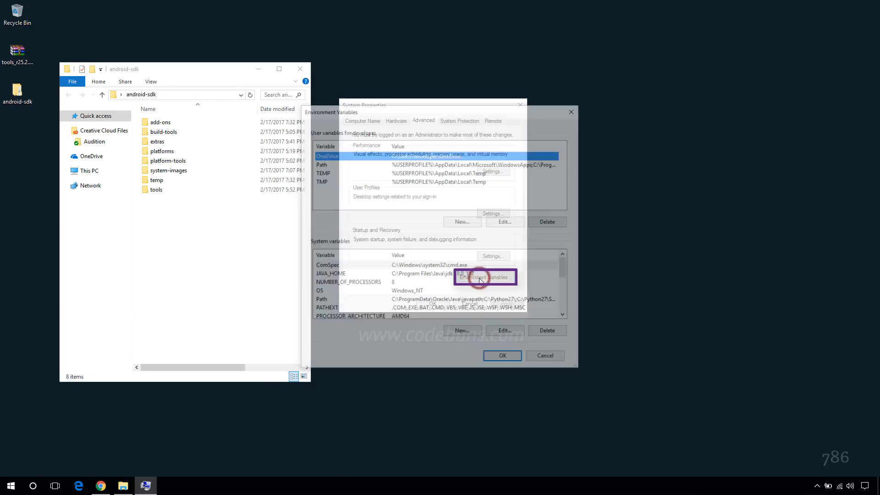
pyautogui.moveTo(564, 113); pyautogui.dragTo(689, 109)
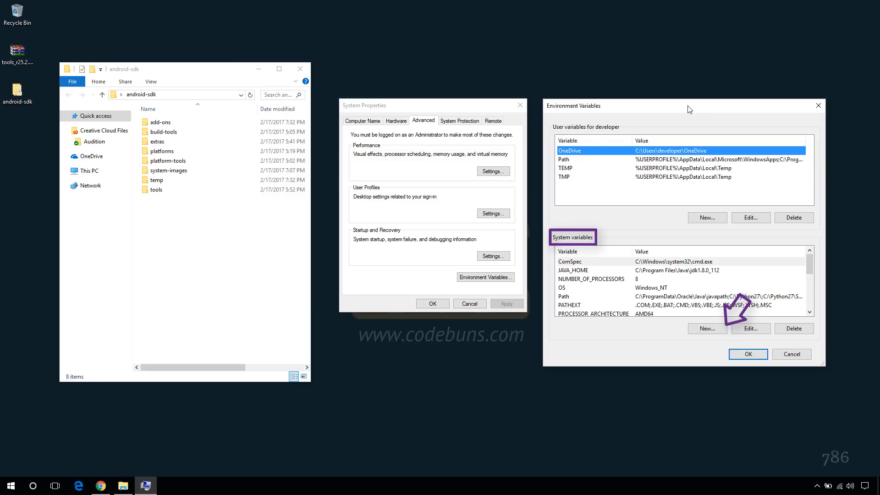
pyautogui.click(710, 328)
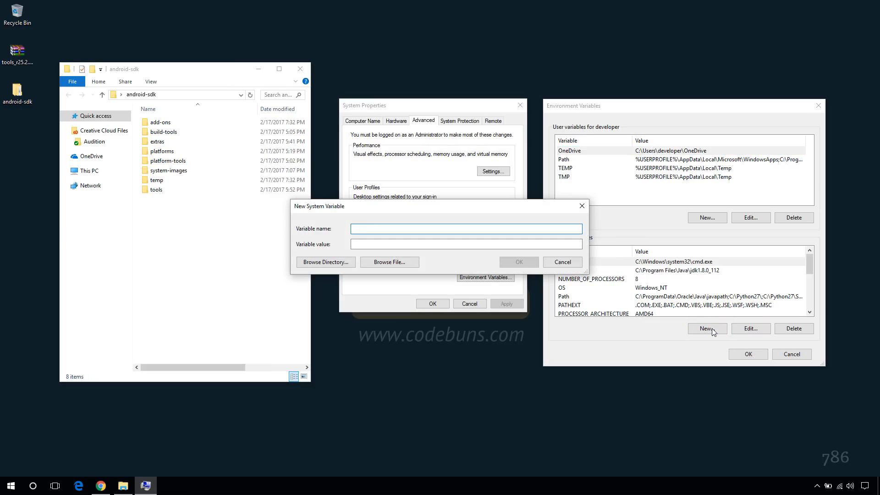
# Save system variable ANDROID_HOME with the Desktop android-sdk folder chosen via Browse Directory
pyautogui.write('ANDROID_HOME')
pyautogui.click(374, 243)
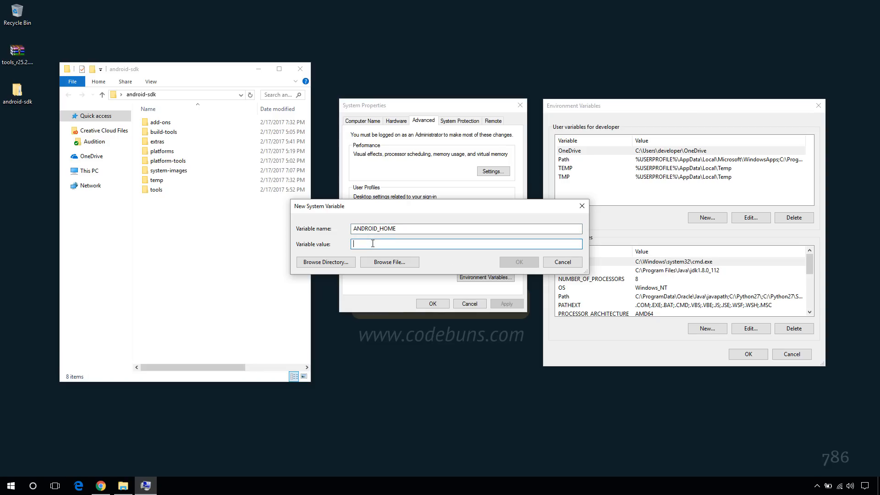
pyautogui.click(339, 262)
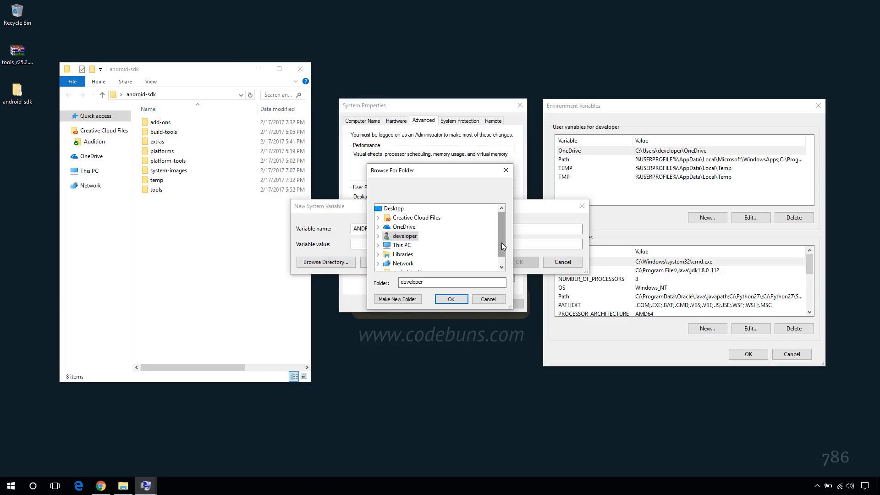
pyautogui.moveTo(502, 243); pyautogui.dragTo(502, 259)
pyautogui.doubleClick(415, 264)
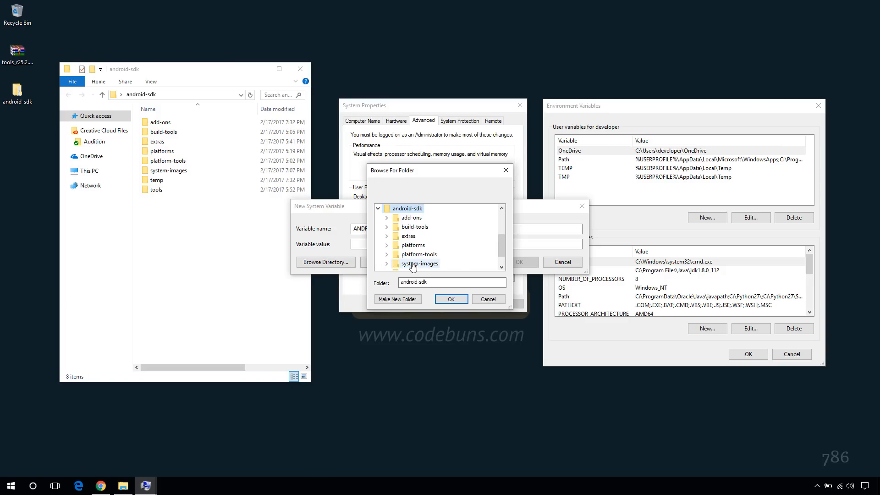
pyautogui.click(452, 300)
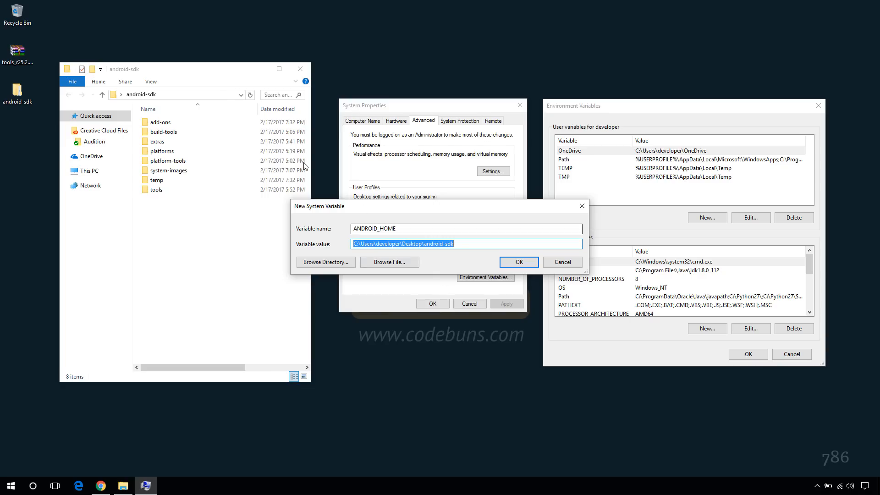
pyautogui.click(219, 97)
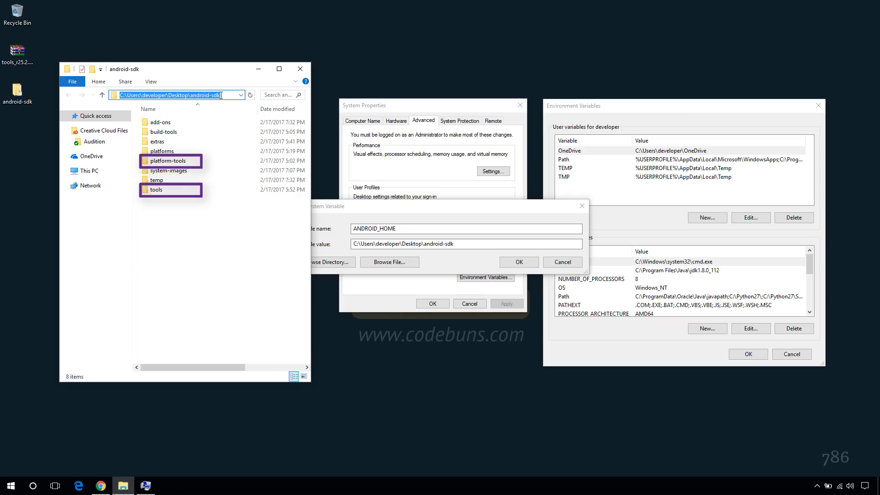
pyautogui.click(519, 264)
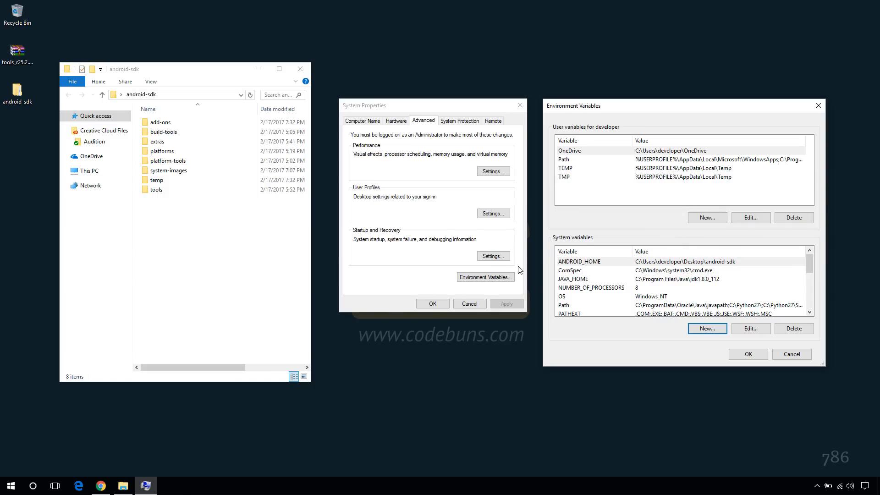
pyautogui.click(566, 306)
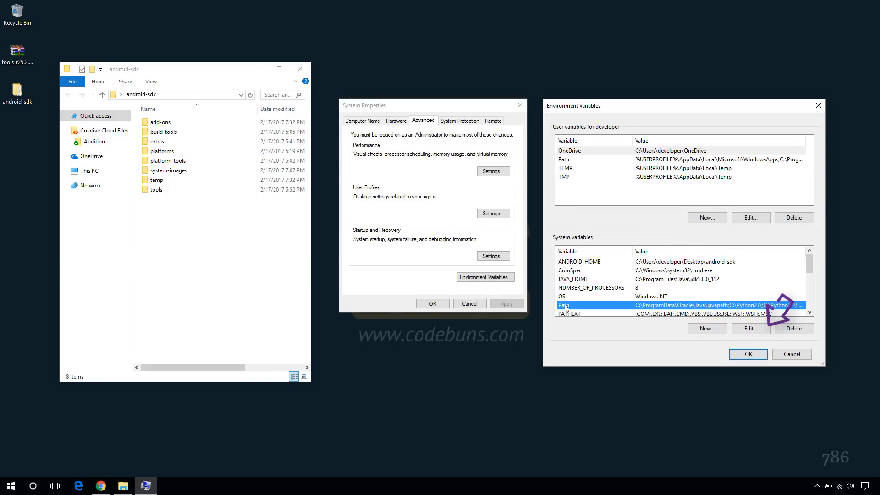
# Add %ANDROID_HOME%\platform-tools and %ANDROID_HOME%\tools as new Path entries
pyautogui.click(761, 331)
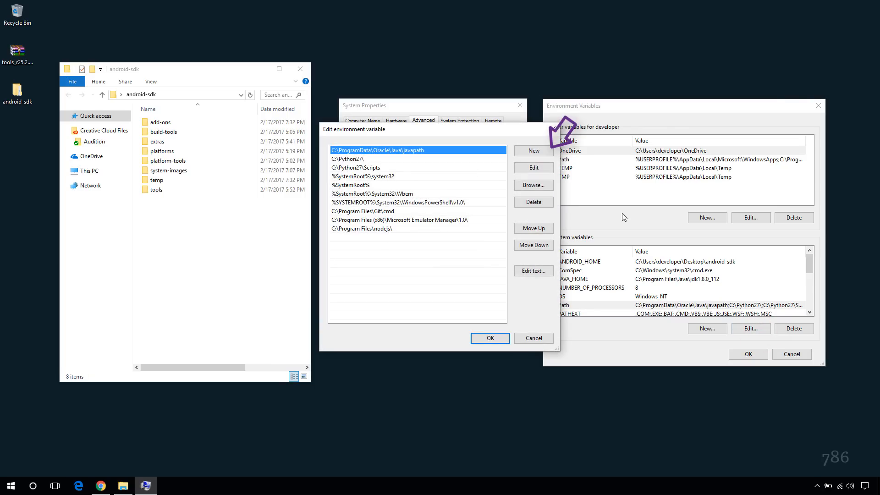
pyautogui.click(534, 152)
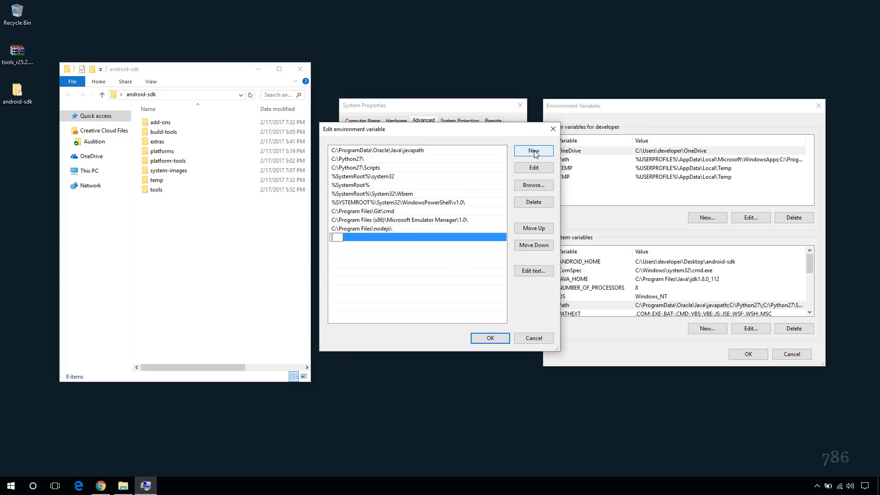
pyautogui.write('%ANDROID_HOME%\\platform-tools')
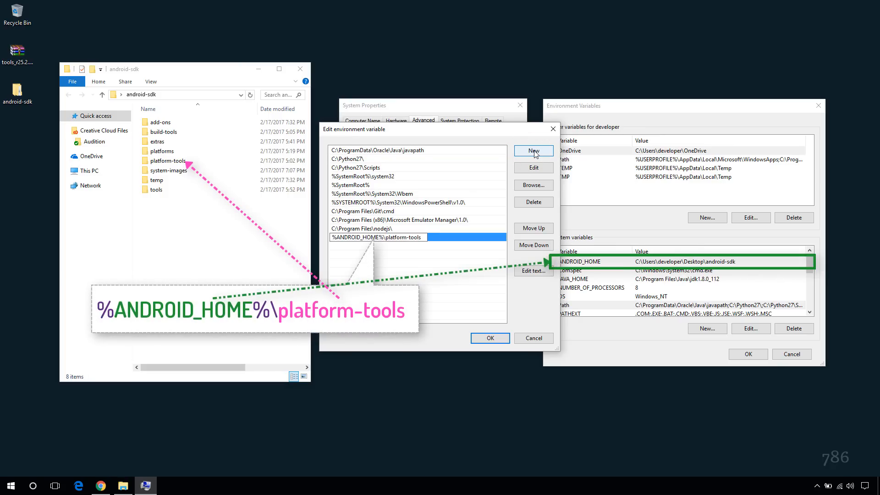
pyautogui.press('Return')
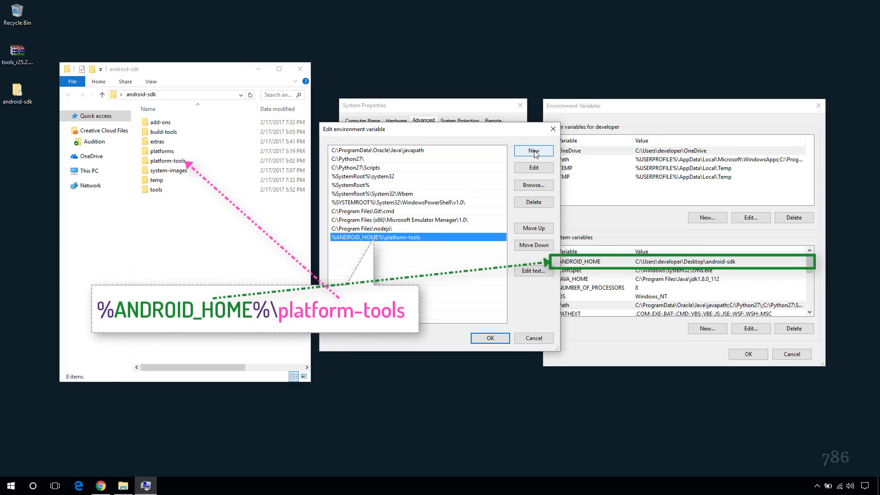
pyautogui.click(534, 152)
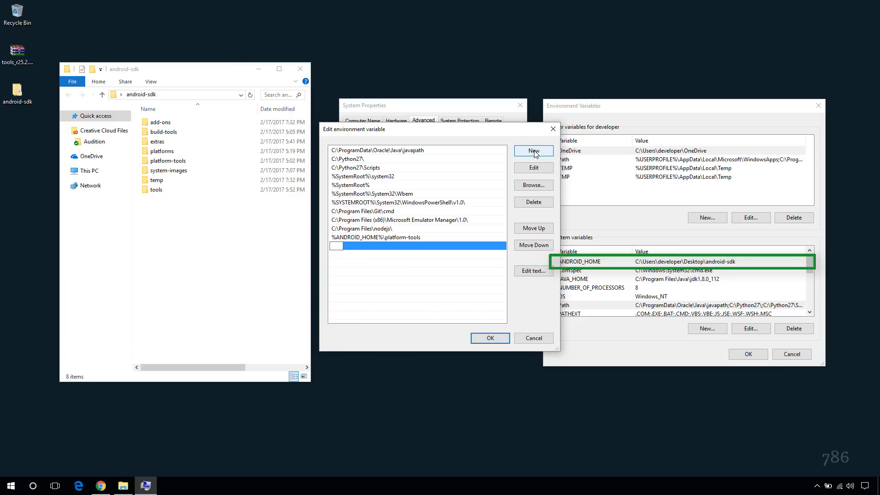
pyautogui.write('%ANDROID_HOME%\tools')
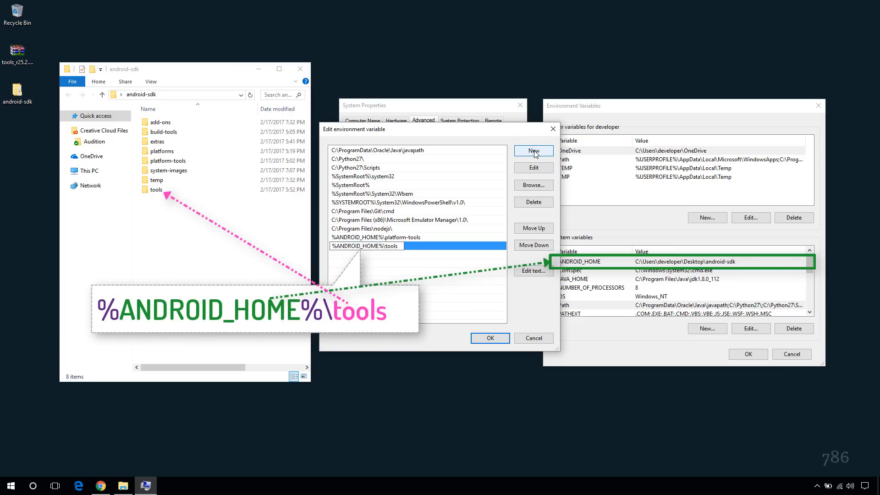
pyautogui.press('Return')
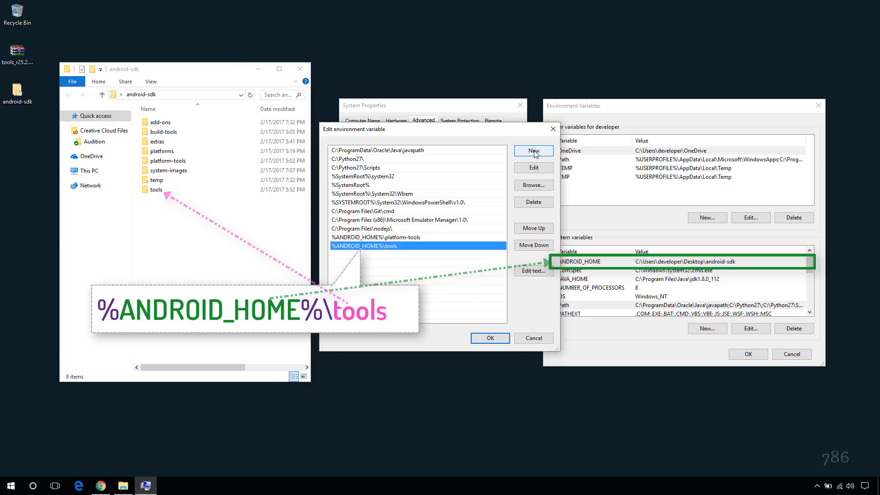
# Confirm the Path edit and all environment variable dialogs, then close the android-sdk folder window
pyautogui.click(490, 340)
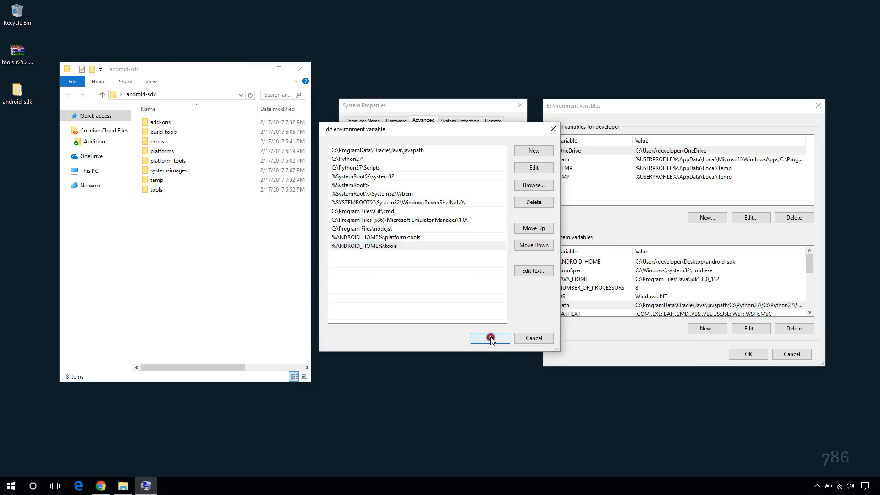
pyautogui.click(748, 354)
pyautogui.click(436, 303)
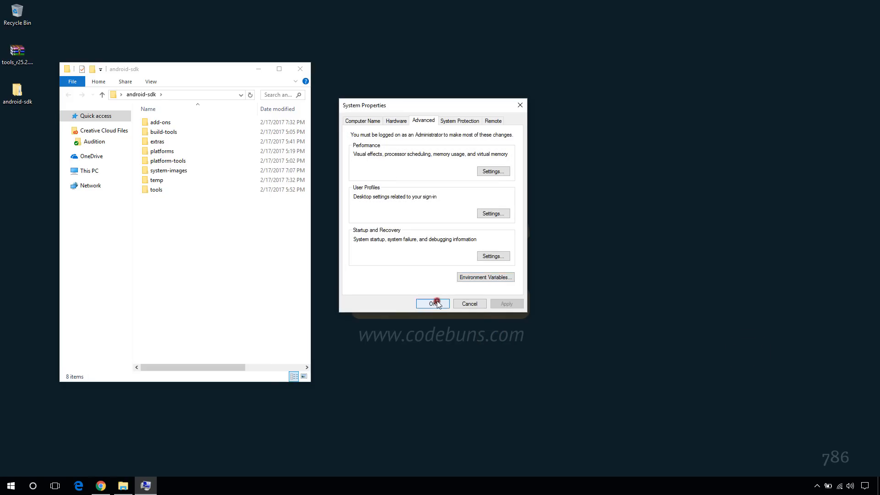
pyautogui.click(300, 70)
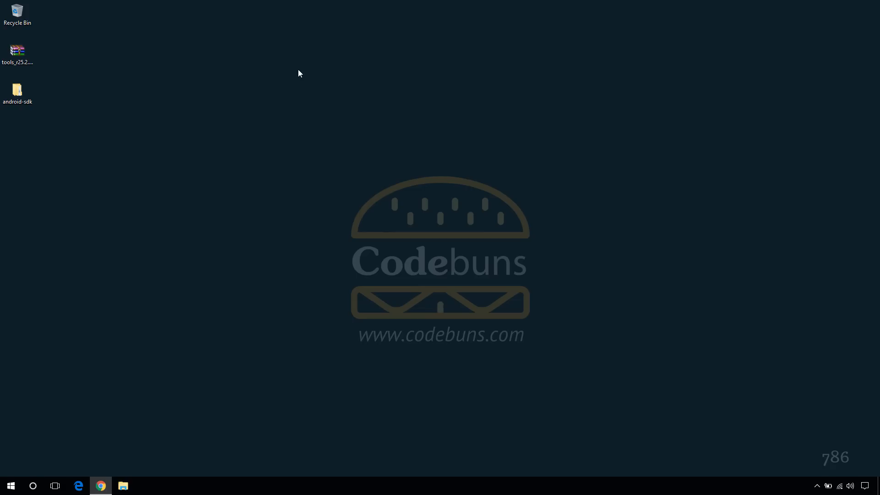